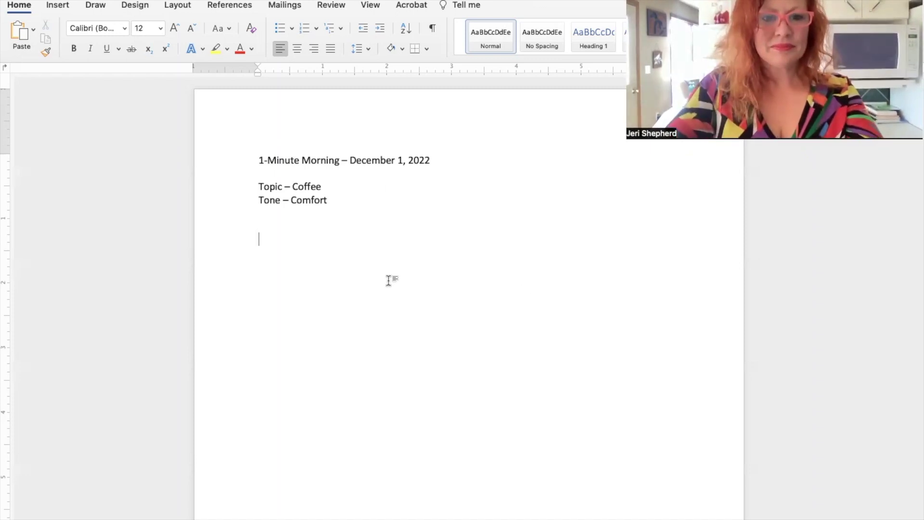
text(She wo)
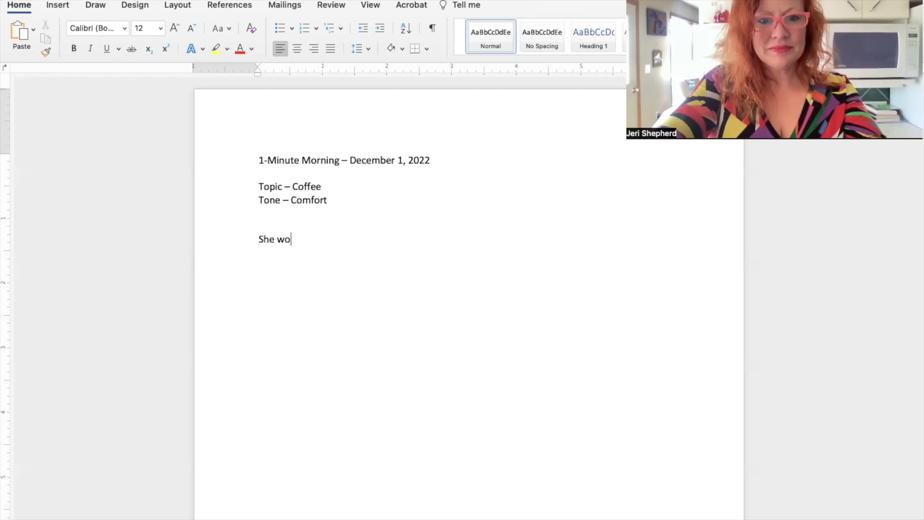
text(ke up tth)
Type the coffee-brewing paragraph ending 'that great first sip of the day', fixing typos in 'grounds', 'four-', 'the' and 'energy'.
key(BackSpace)
key(BackSpace)
key(BackSpace)
text(in )
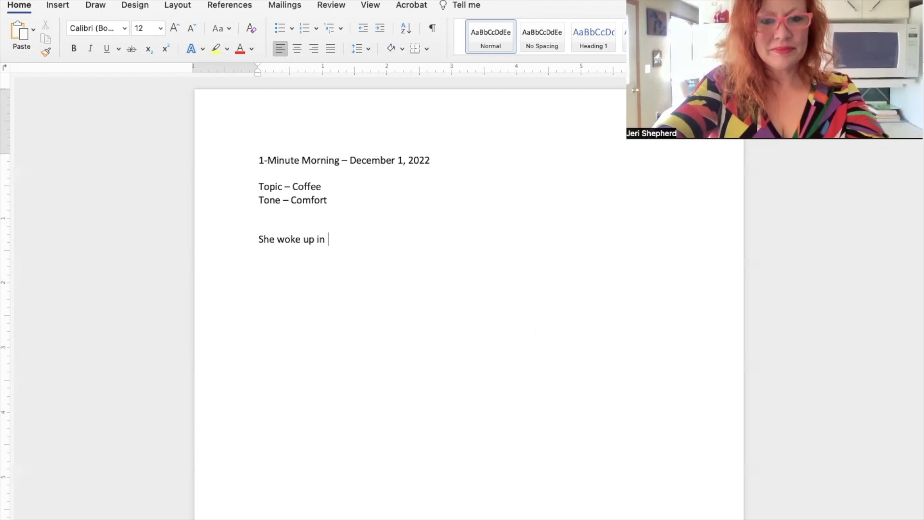
text(the morning, scoo)
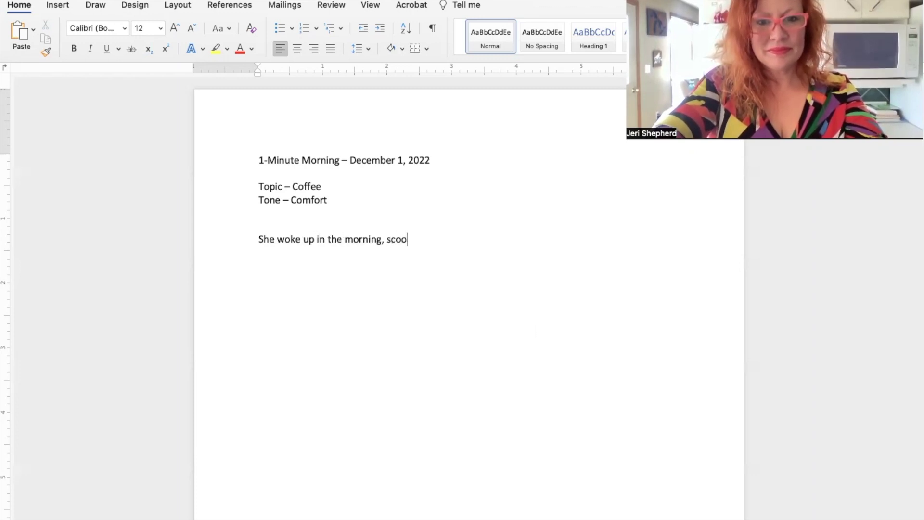
text(ped out the gro)
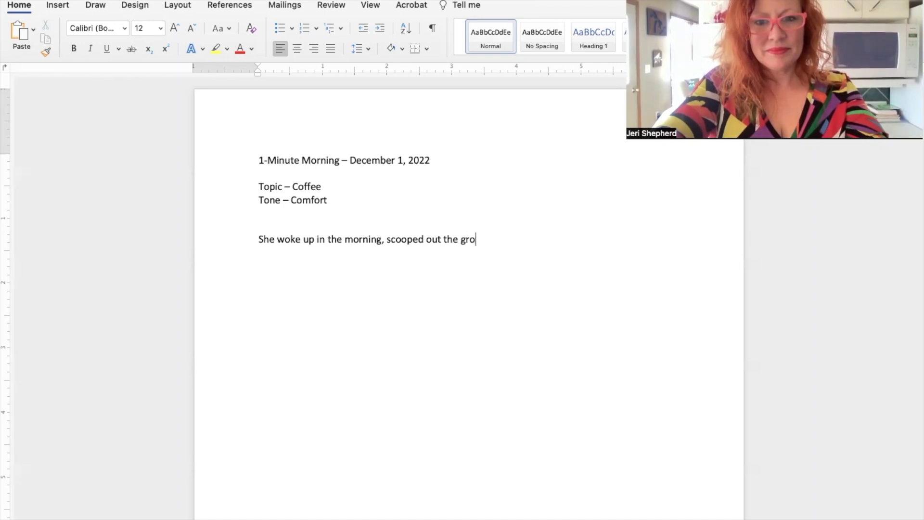
text(unds into her )
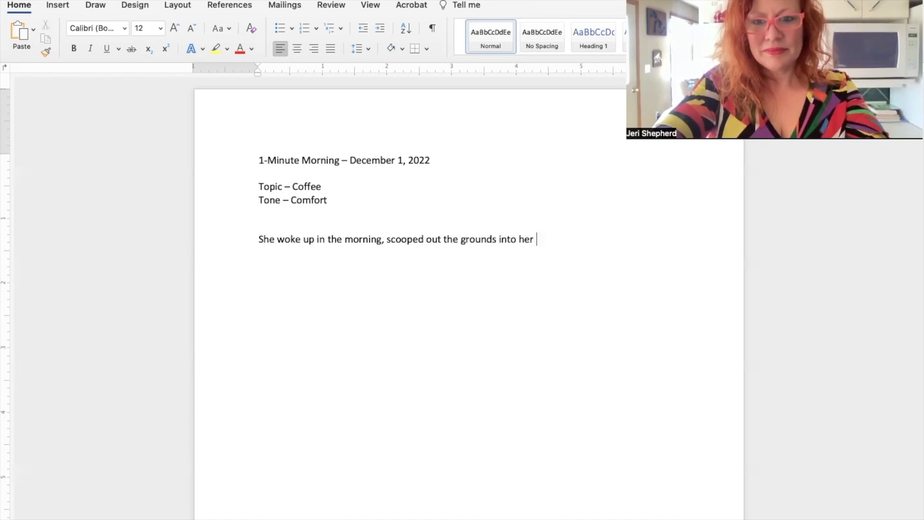
text(press and turned)
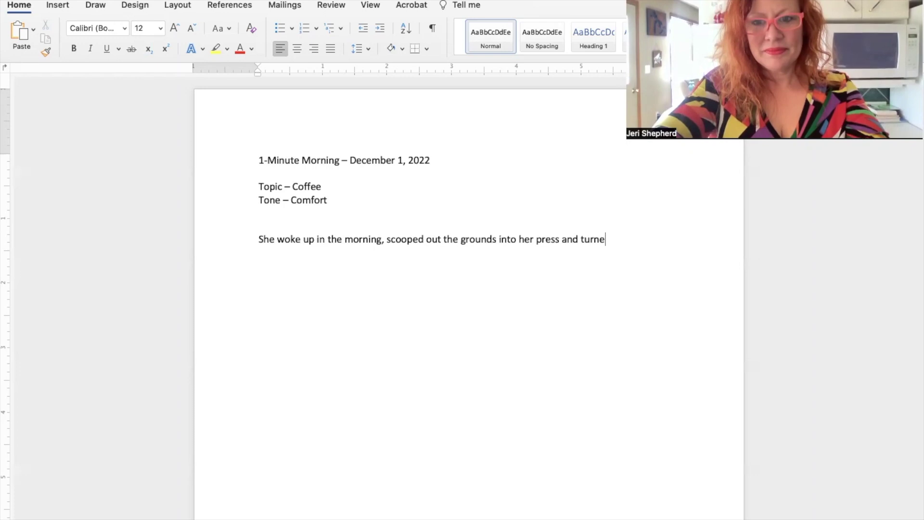
text( on the water )
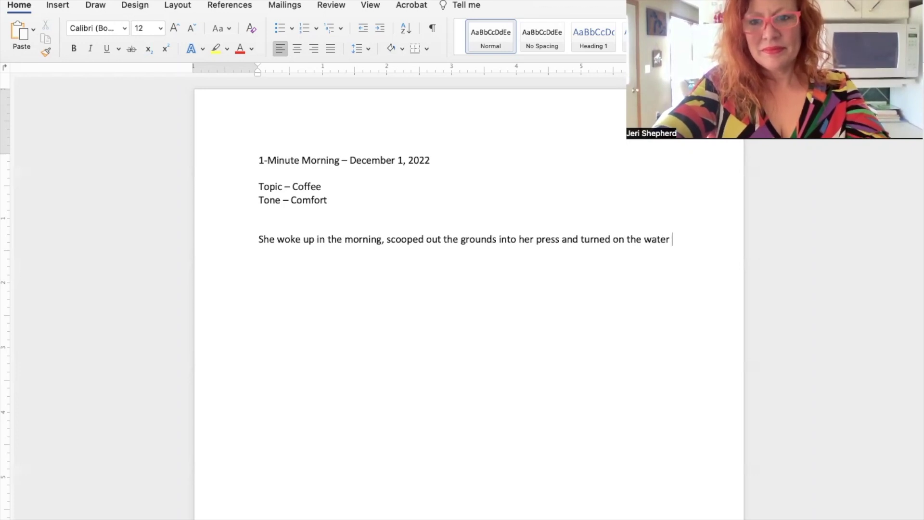
text(in the kettle)
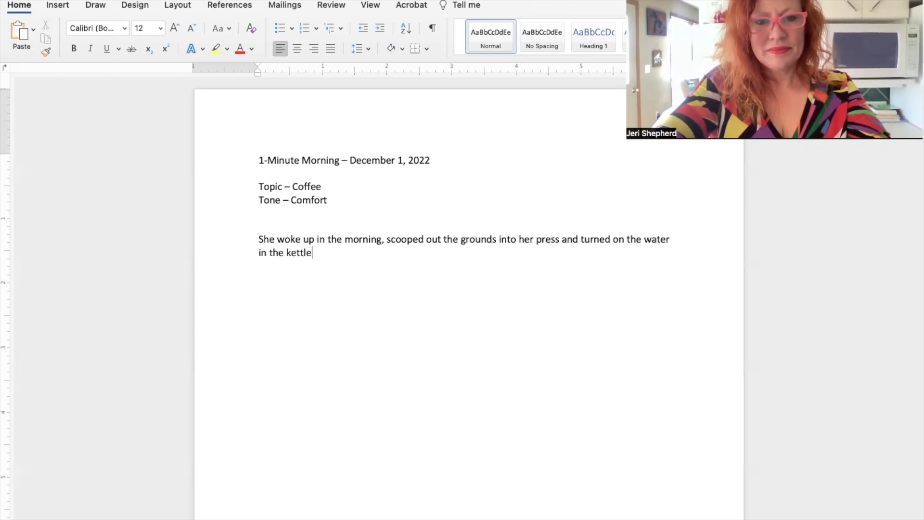
text(. The four-)
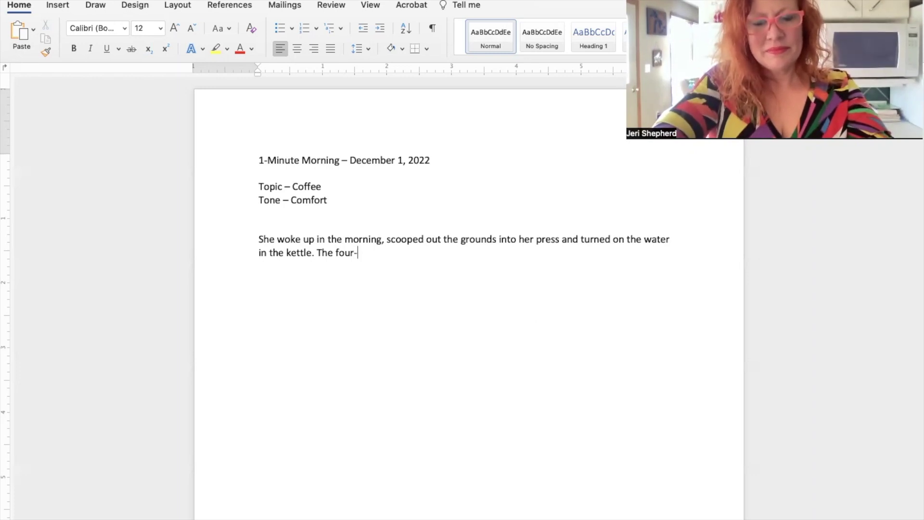
text(minut)
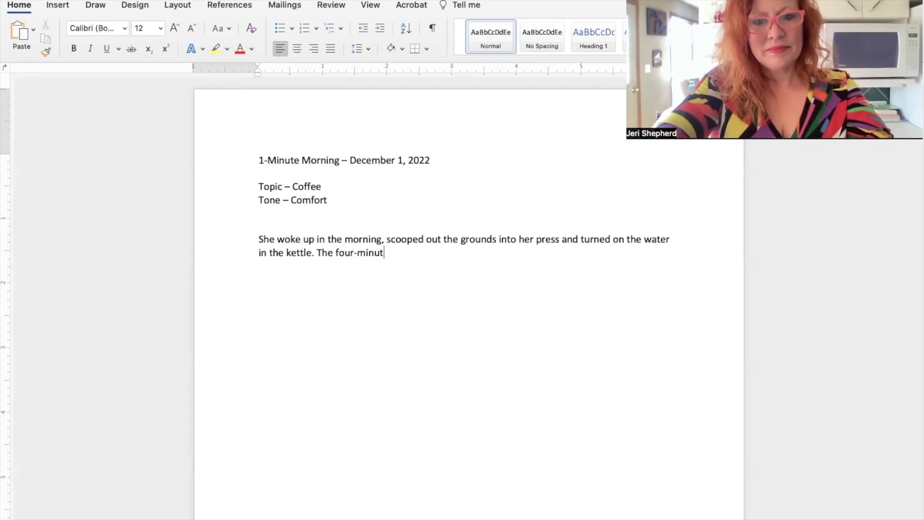
text(es it would take to )
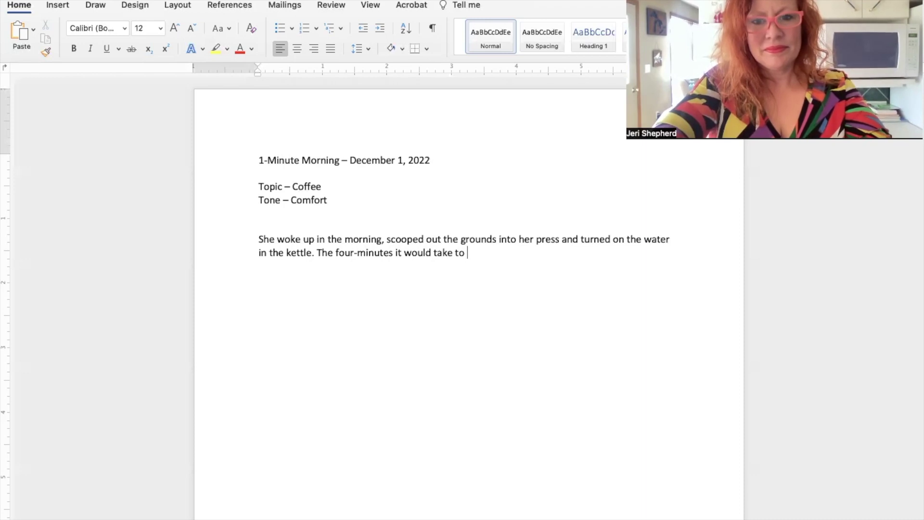
text(obil and a)
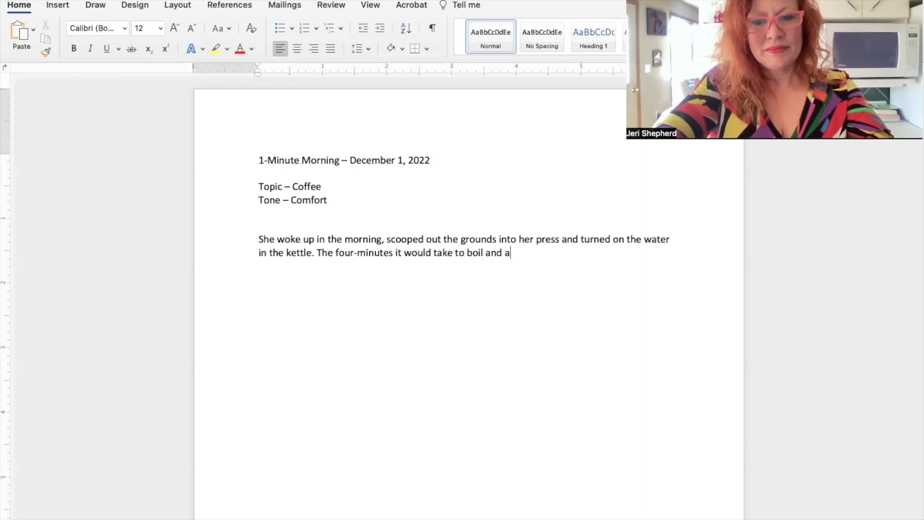
text(notther )
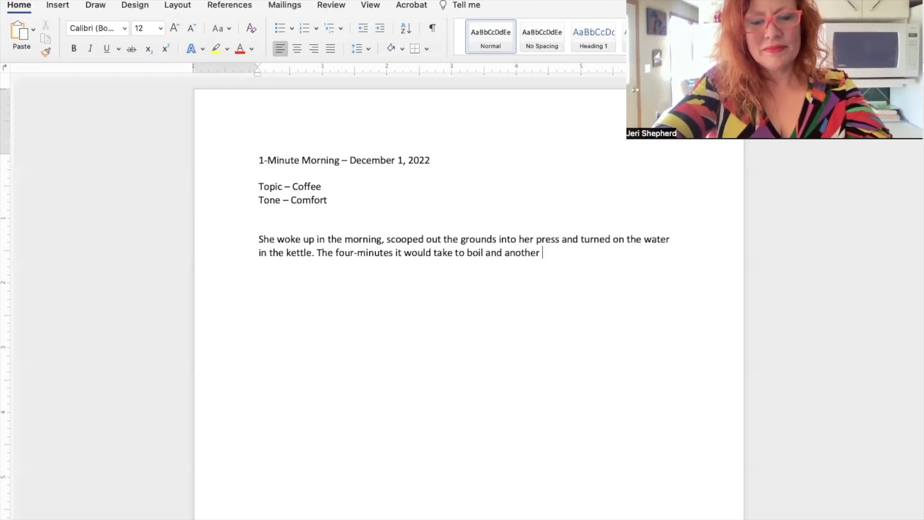
text(4 minutes to )
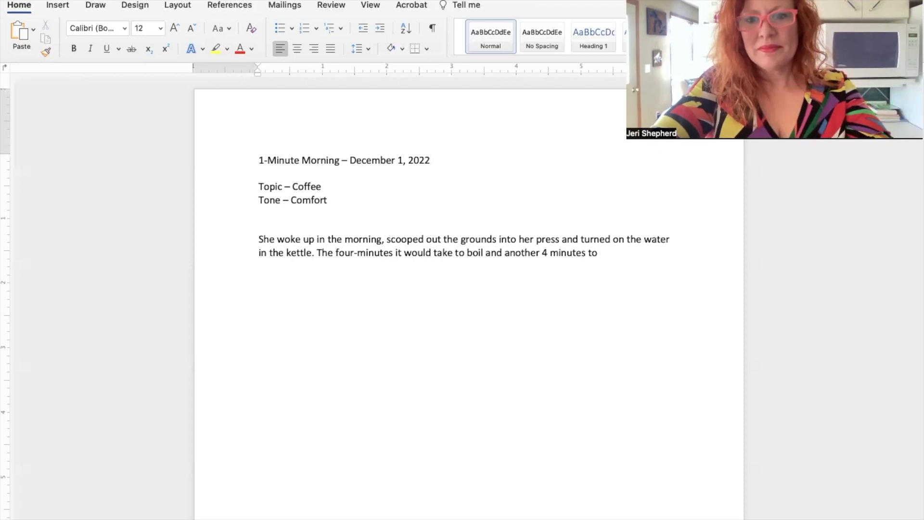
text(steep seeme)
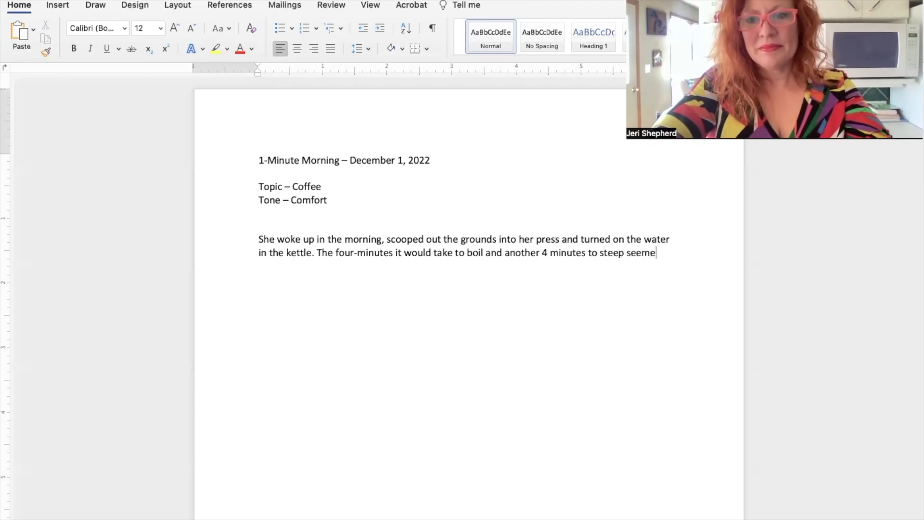
text(d like ages. )
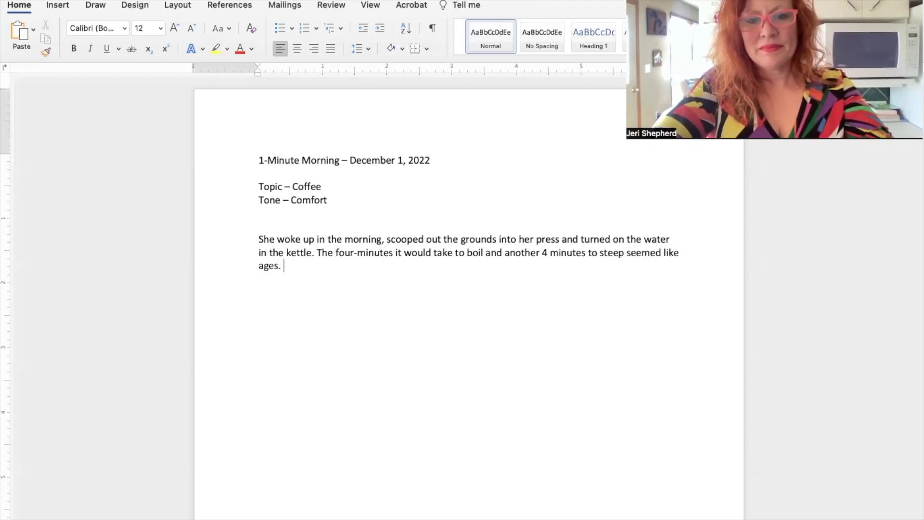
text(She did)
key(BackSpace)
key(BackSpace)
key(BackSpace)
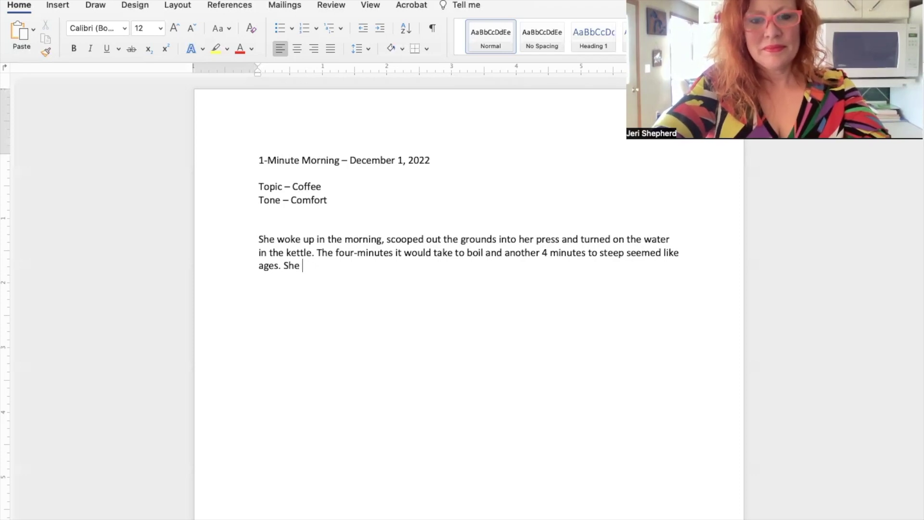
text(didn't even ha)
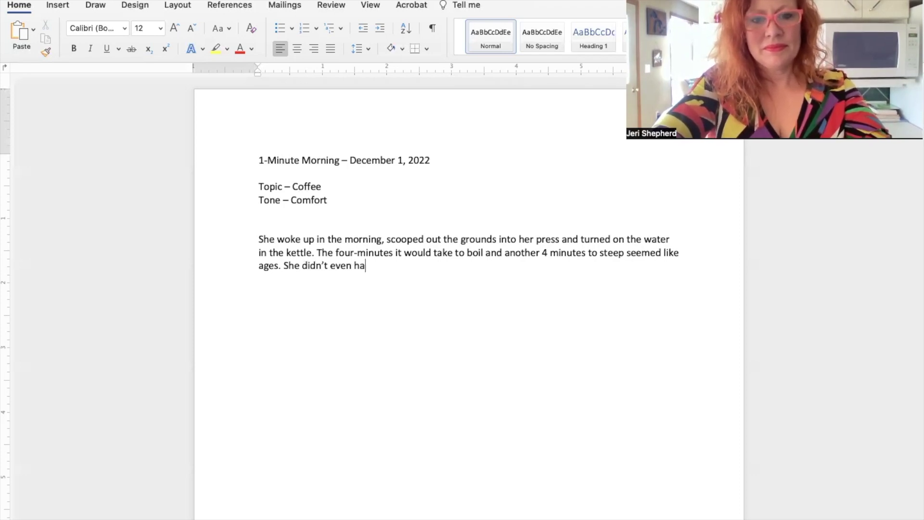
text(ve there)
key(BackSpace)
key(BackSpace)
text(ener)
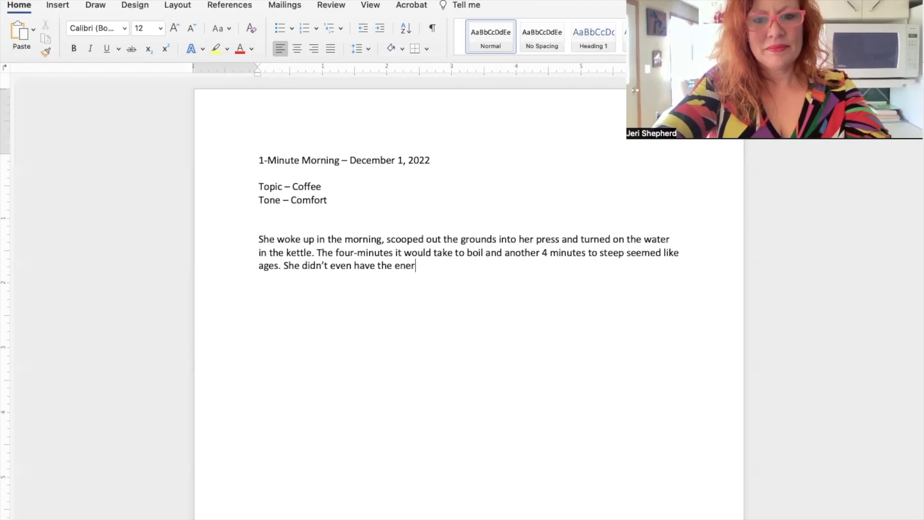
text(gy to do mor)
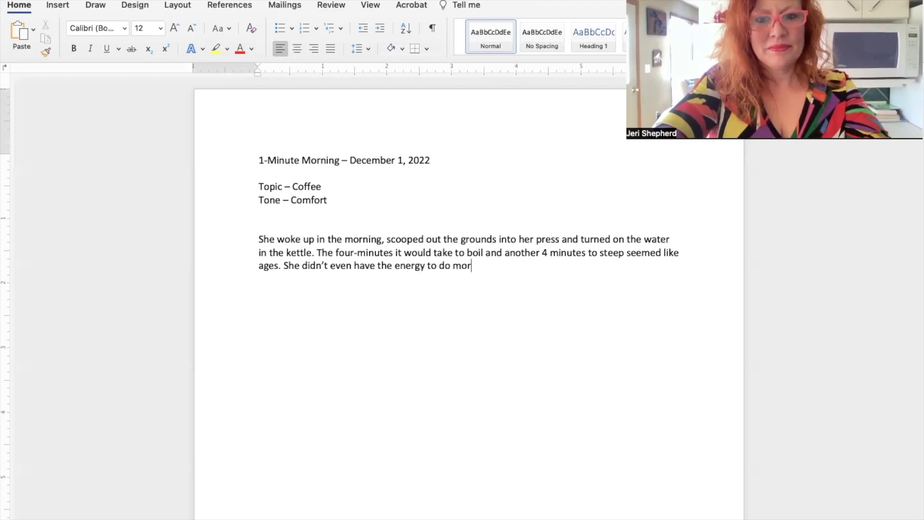
text(e than wait for t)
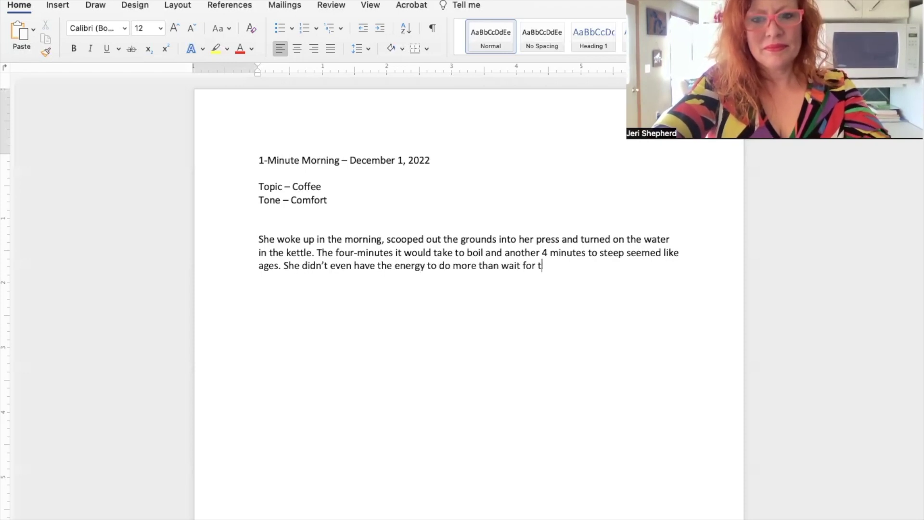
text(hat great first )
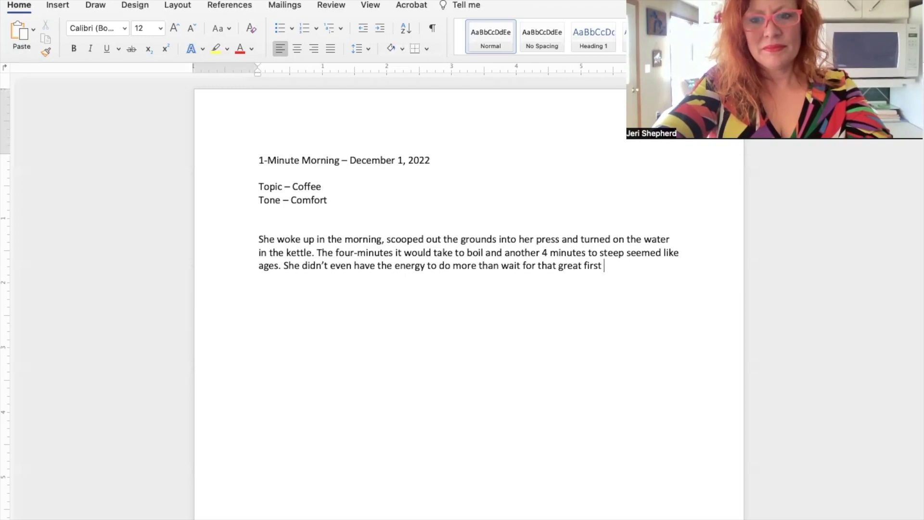
text(sip of the day.)
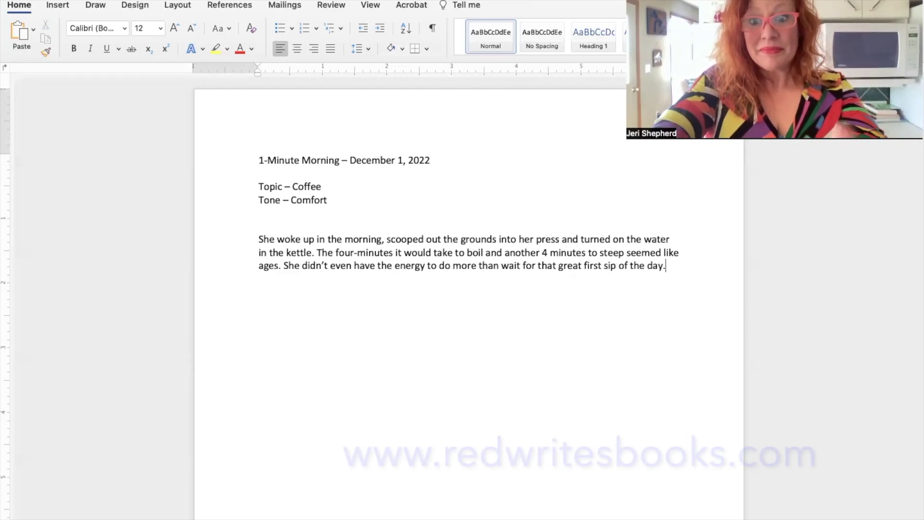